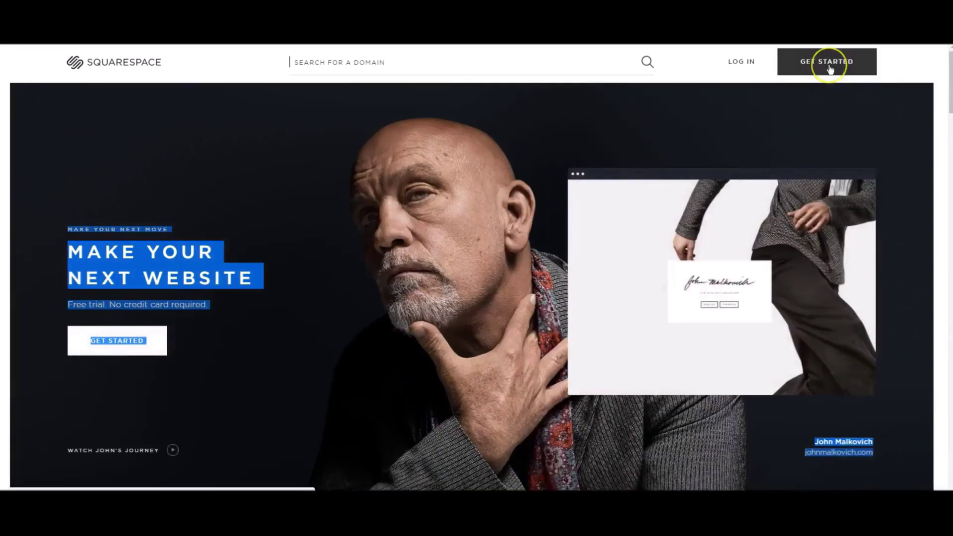
# Start a new website and browse the full template gallery down to the Brine template.
pyautogui.click(830, 69)
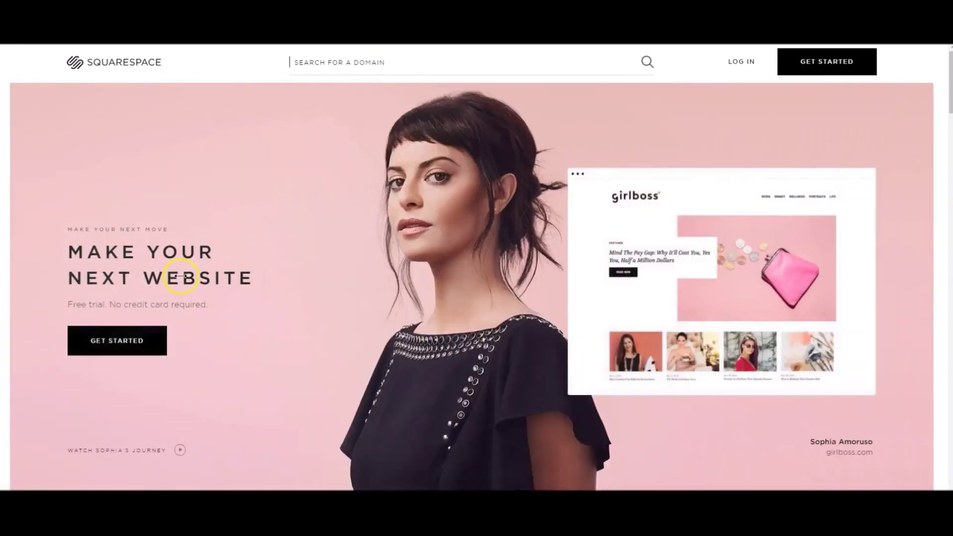
pyautogui.click(806, 63)
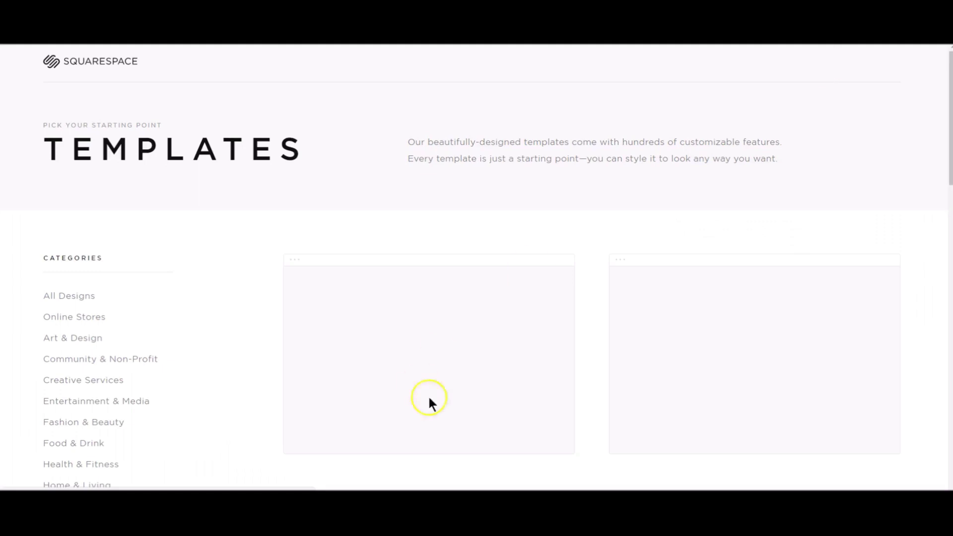
pyautogui.moveTo(627, 384)
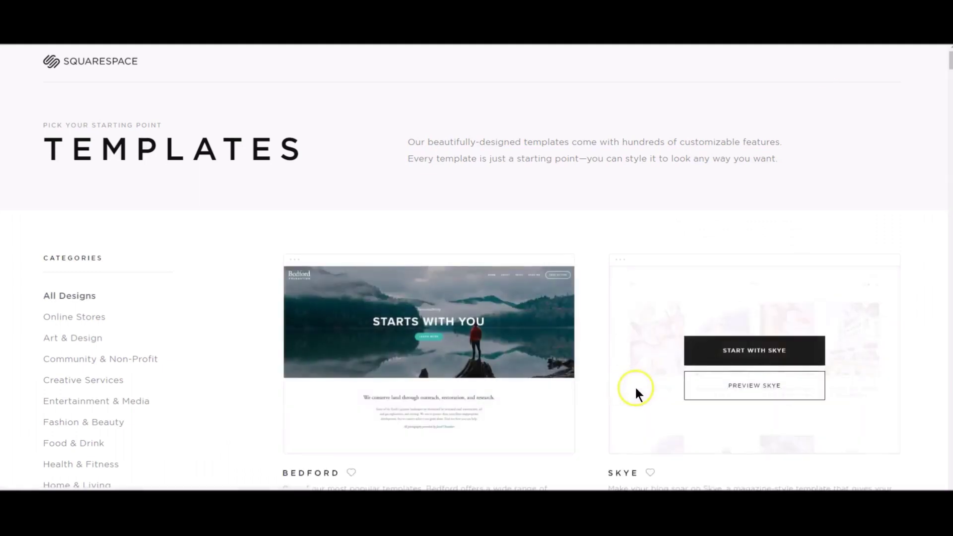
pyautogui.scroll(-2, 627, 385)
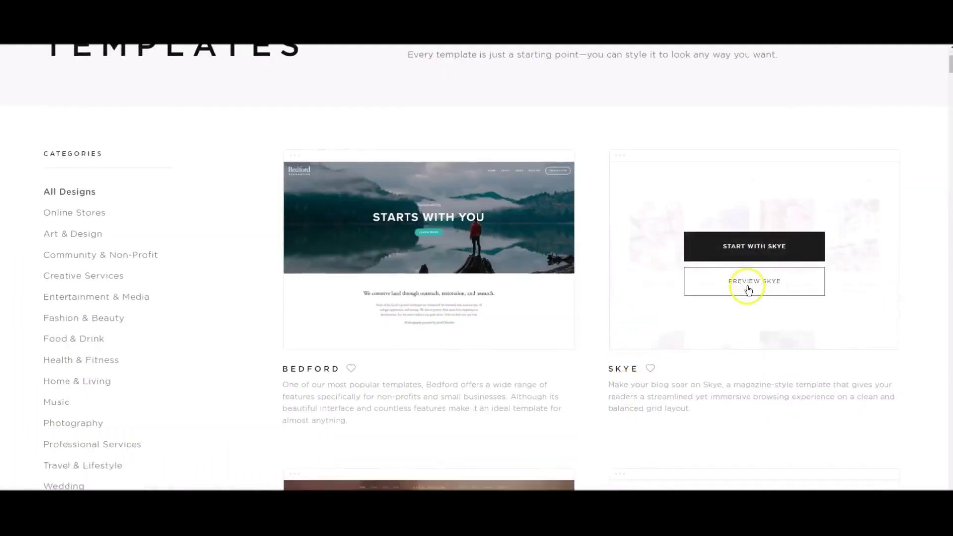
pyautogui.scroll(-10, 507, 391)
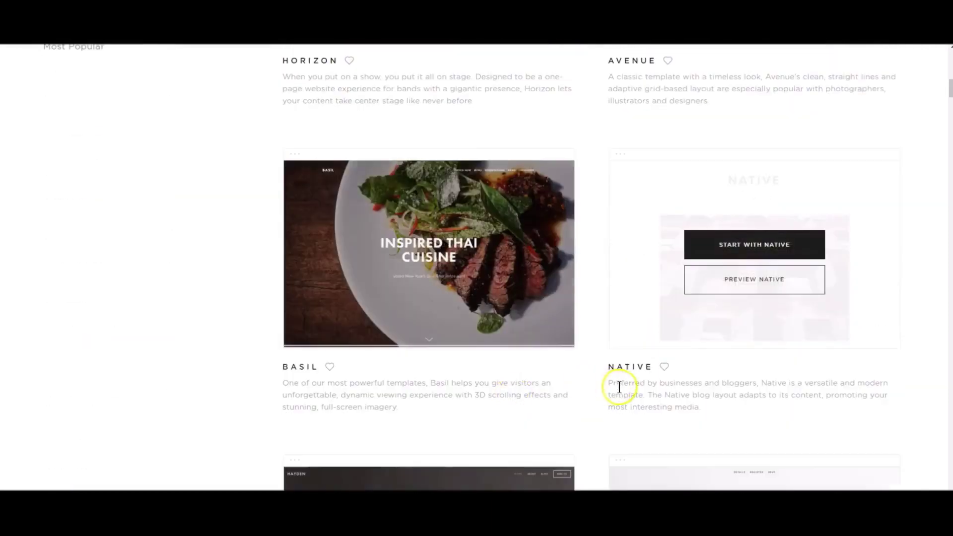
pyautogui.scroll(-2, 732, 394)
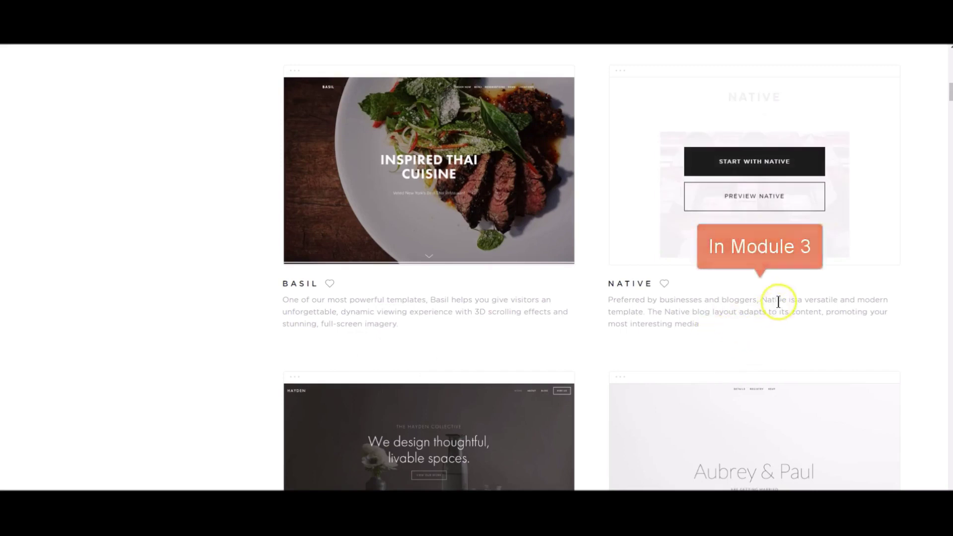
pyautogui.scroll(-4, 717, 310)
pyautogui.scroll(-15, 714, 312)
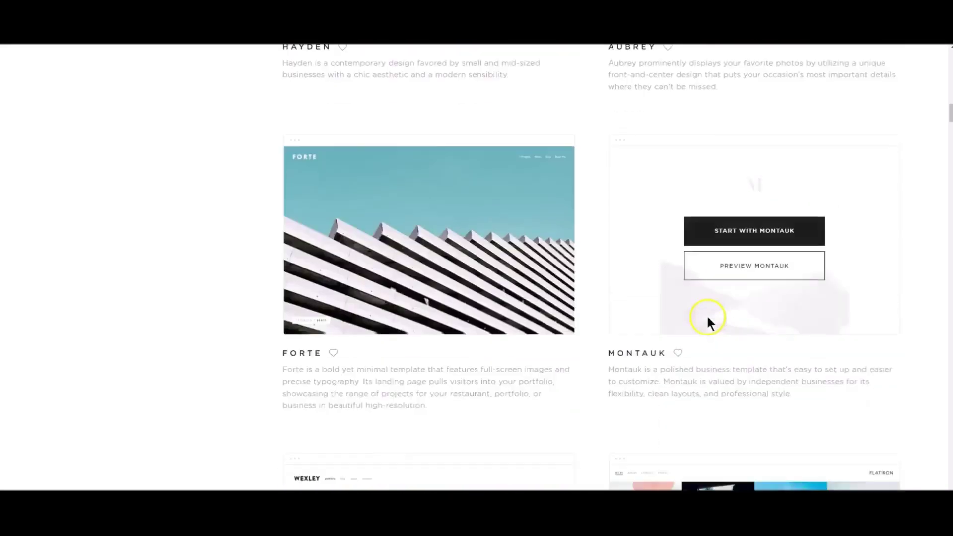
pyautogui.scroll(-20, 709, 320)
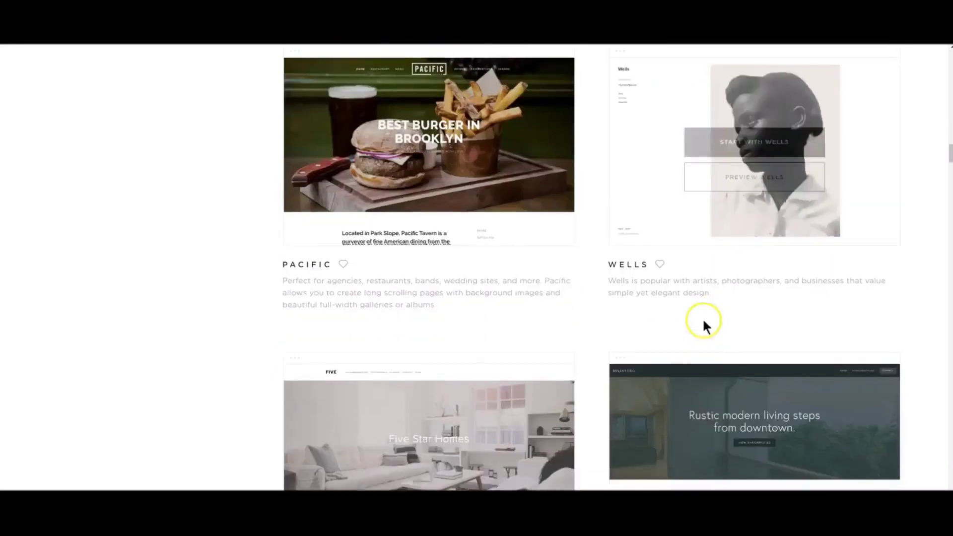
pyautogui.scroll(-13, 689, 337)
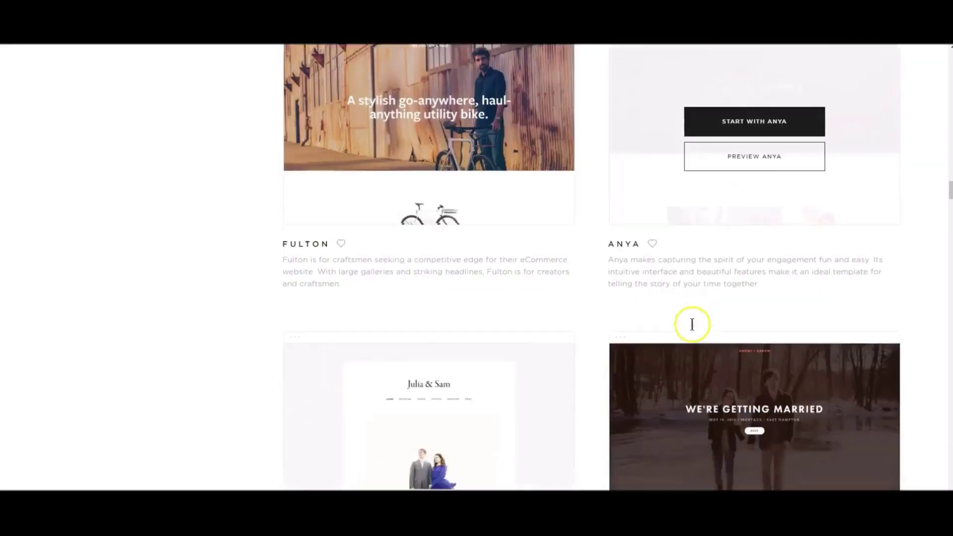
pyautogui.scroll(-3, 950, 263)
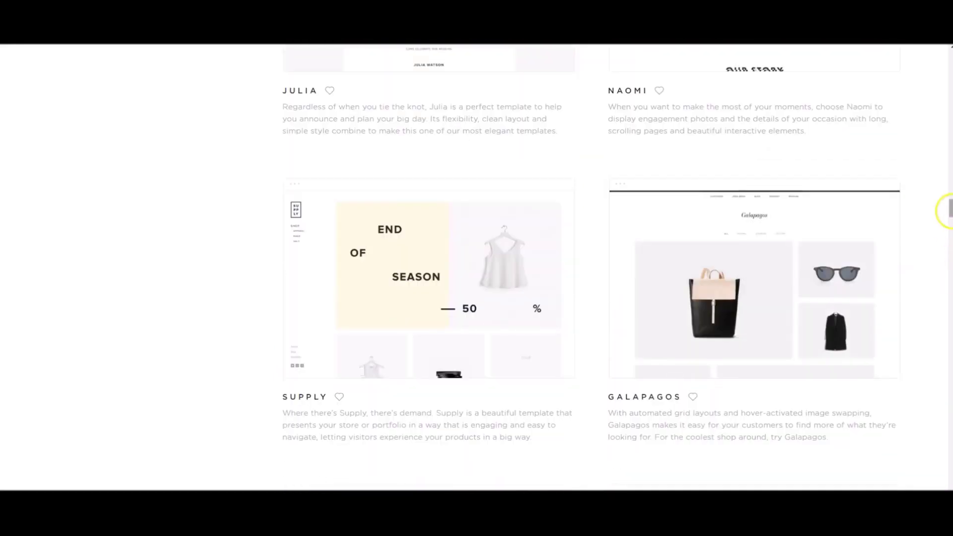
pyautogui.scroll(-12, 950, 218)
pyautogui.moveTo(950, 234); pyautogui.dragTo(950, 244)
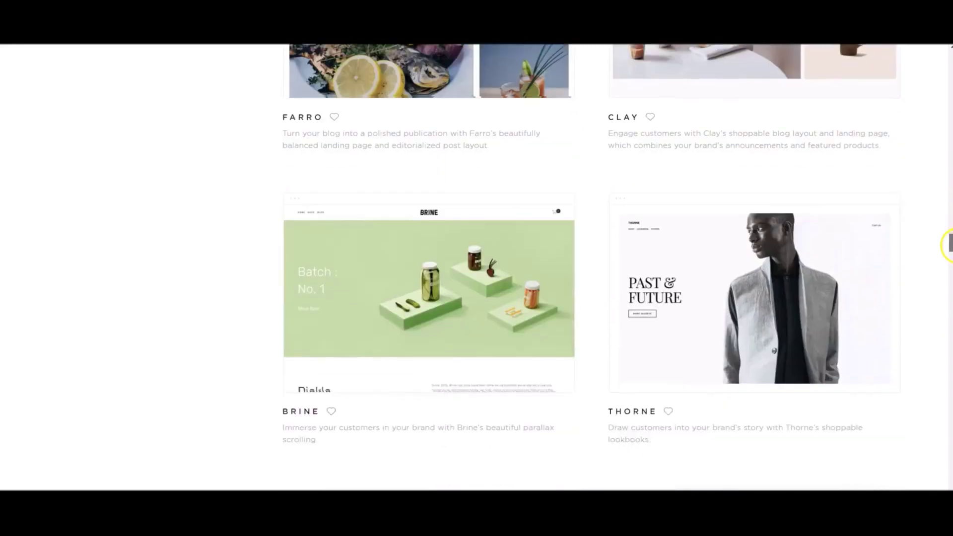
# Preview the Brine template's demo page and start a new site with that design.
pyautogui.moveTo(434, 305)
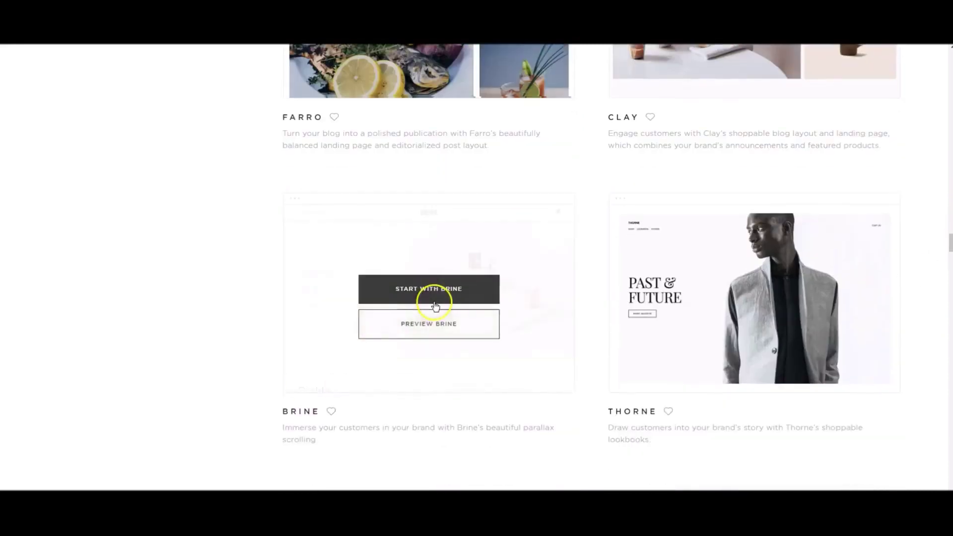
pyautogui.click(419, 330)
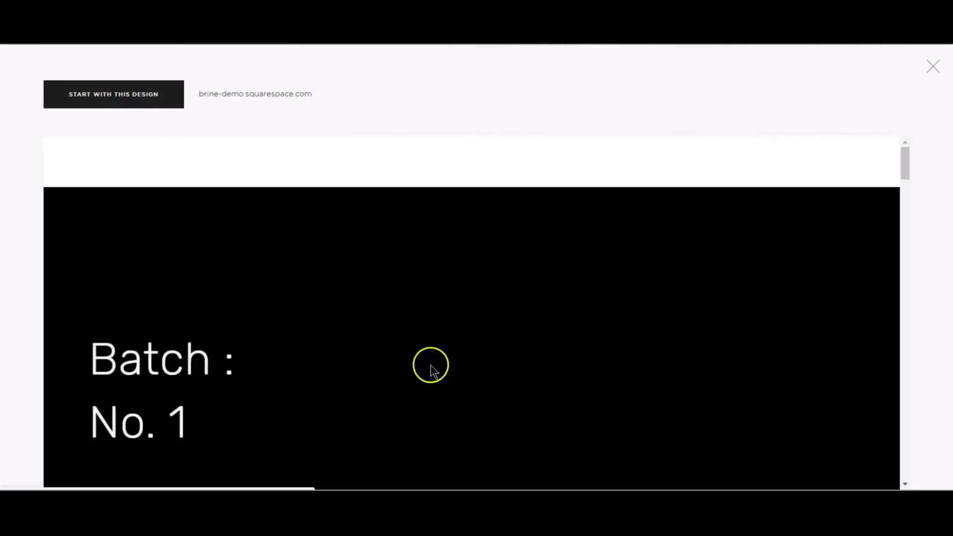
pyautogui.scroll(-4, 430, 362)
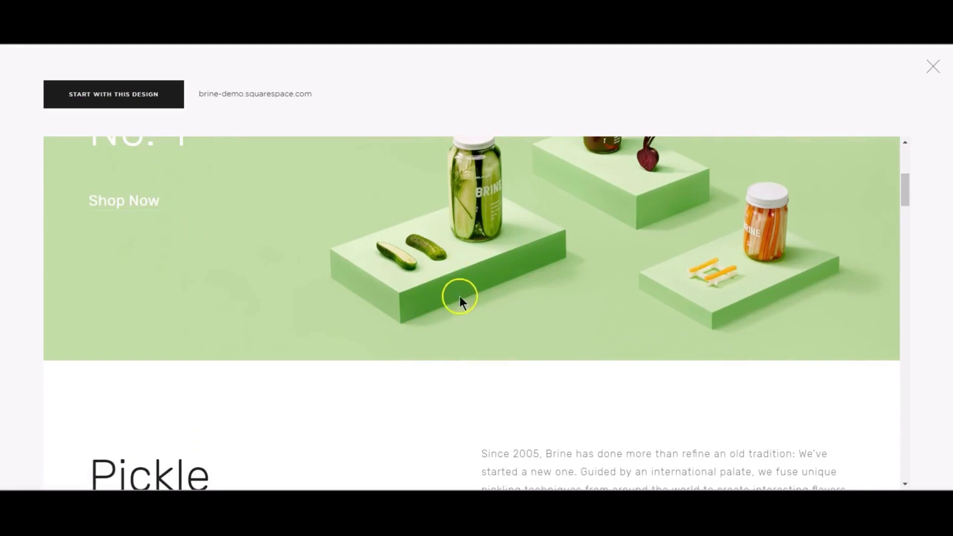
pyautogui.scroll(-8, 398, 307)
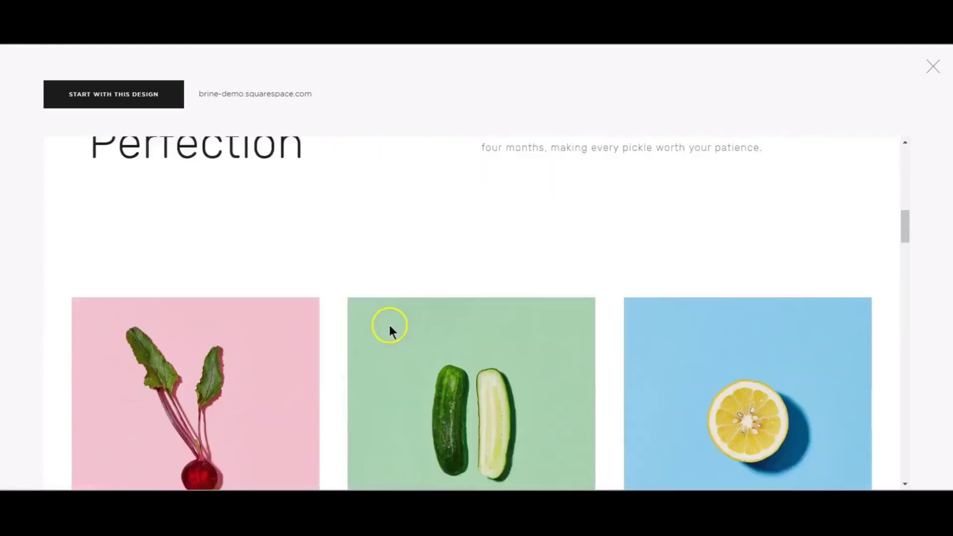
pyautogui.click(102, 101)
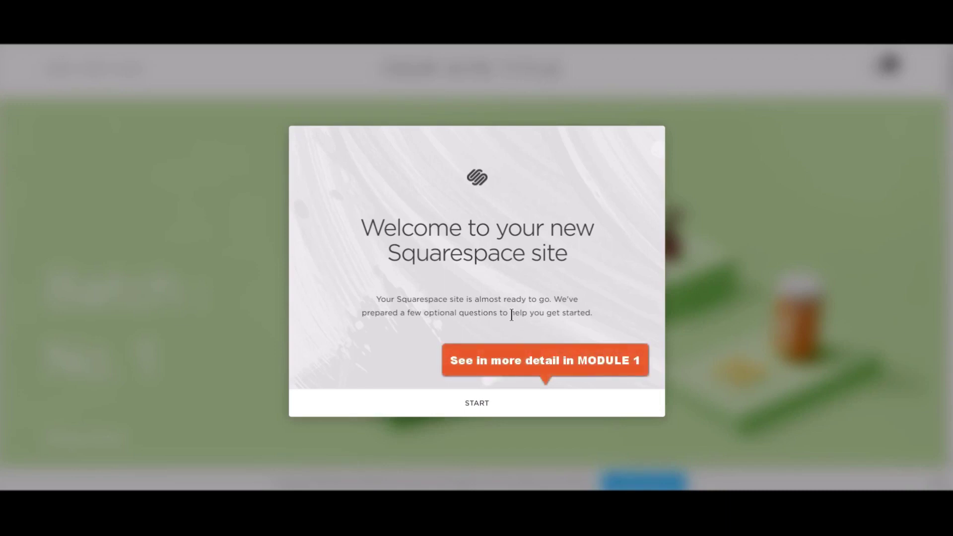
# Start the site setup questions and choose Education as what the website is about.
pyautogui.click(478, 404)
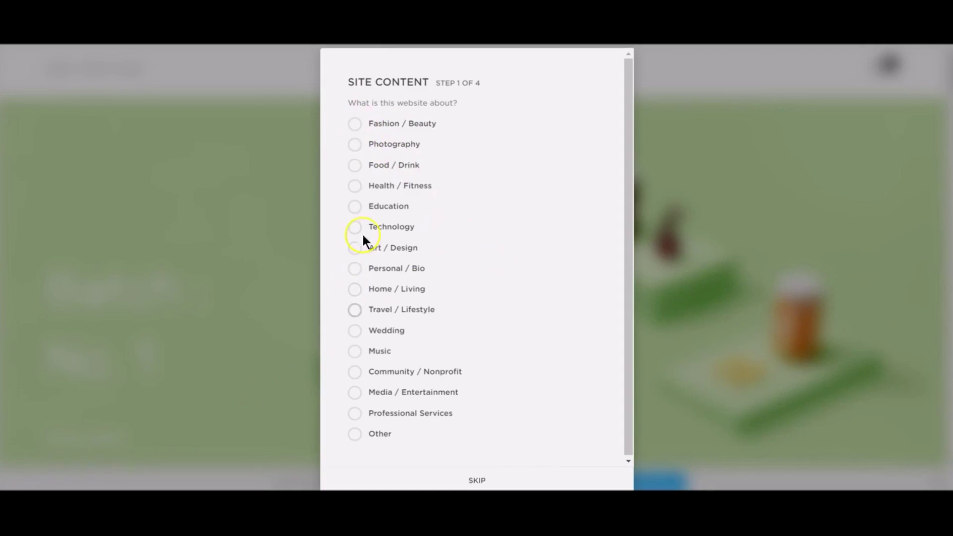
pyautogui.click(355, 206)
pyautogui.click(475, 482)
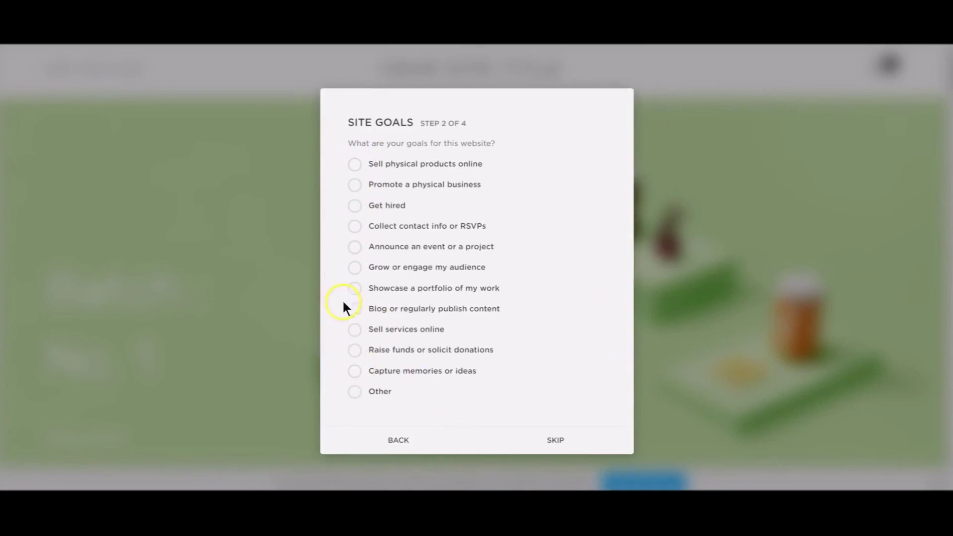
# Set the site goals to blogging or publishing content and selling services online, and mark the site as Business / Organization.
pyautogui.click(355, 310)
pyautogui.click(355, 331)
pyautogui.click(553, 440)
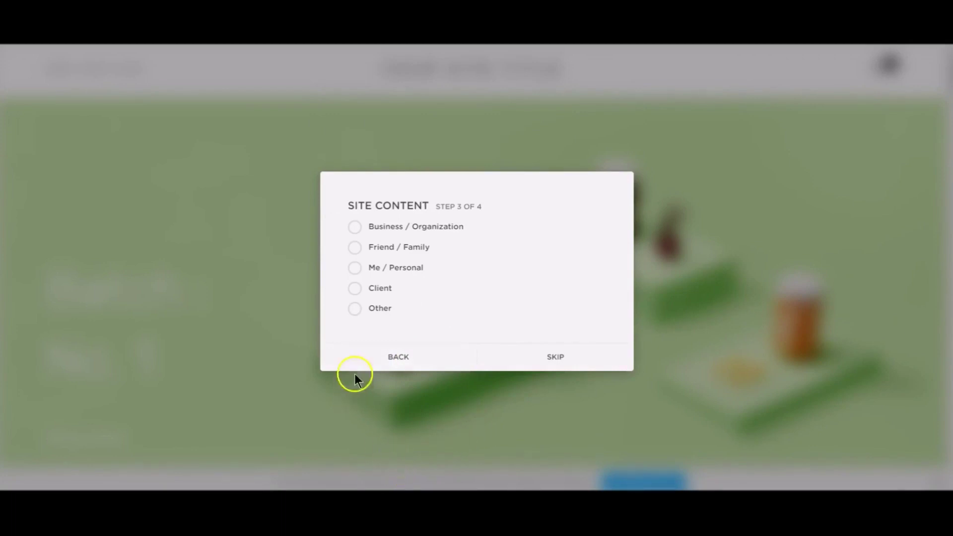
pyautogui.click(354, 229)
pyautogui.click(554, 357)
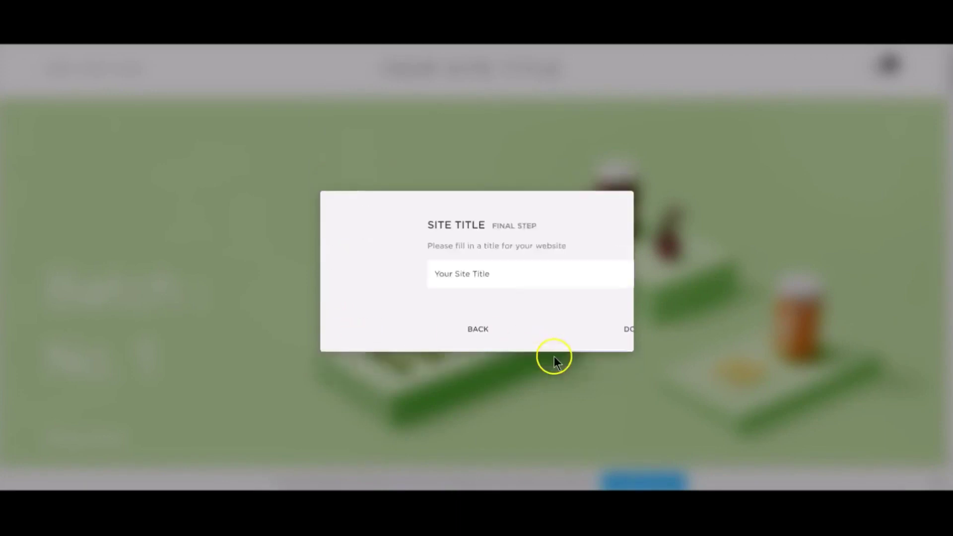
# Replace the placeholder site title with "Easy Peasy Website Creations" and finish the setup questions.
pyautogui.click(431, 284)
pyautogui.press('BackSpace')
pyautogui.press('BackSpace')
pyautogui.press('BackSpace')
pyautogui.press('BackSpace')
pyautogui.press('BackSpace')
pyautogui.press('BackSpace')
pyautogui.press('BackSpace')
pyautogui.press('BackSpace')
pyautogui.press('BackSpace')
pyautogui.press('BackSpace')
pyautogui.press('BackSpace')
pyautogui.press('BackSpace')
pyautogui.press('BackSpace')
pyautogui.press('BackSpace')
pyautogui.press('BackSpace')
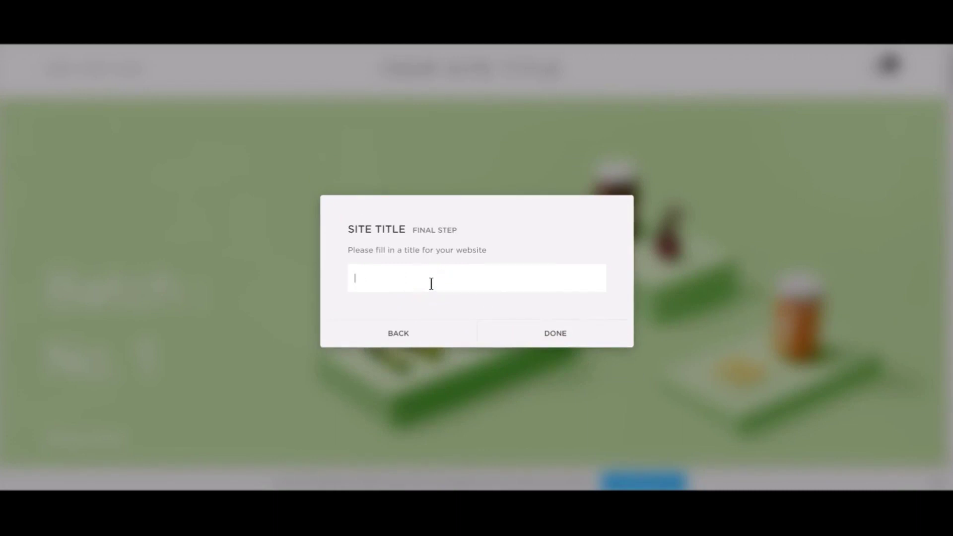
pyautogui.write('Easy Peasy Website Creations')
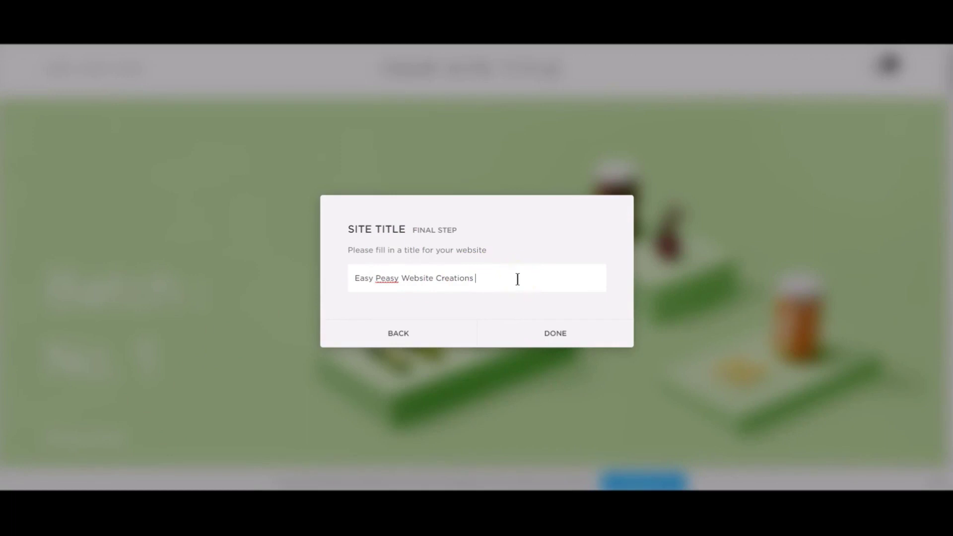
pyautogui.click(556, 338)
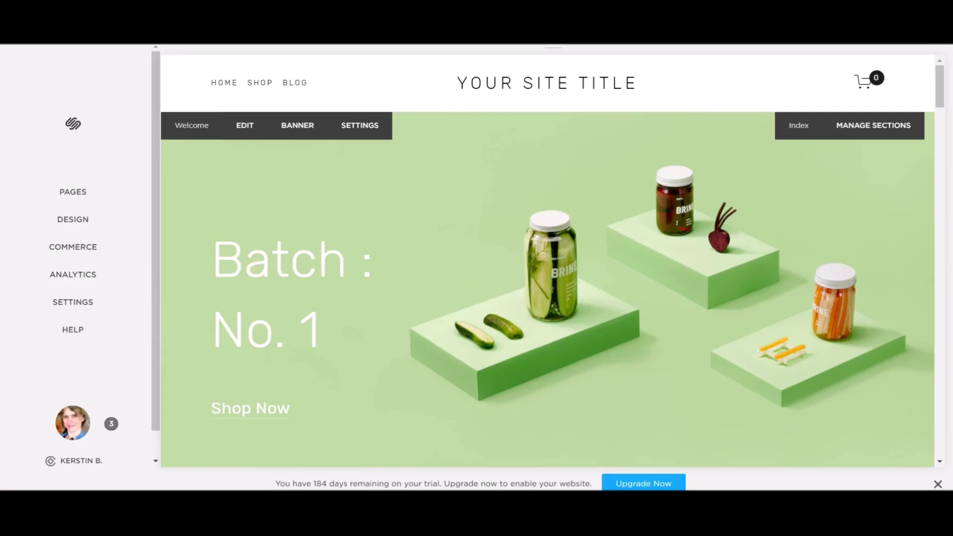
# Open the domain settings of the website.
pyautogui.click(75, 301)
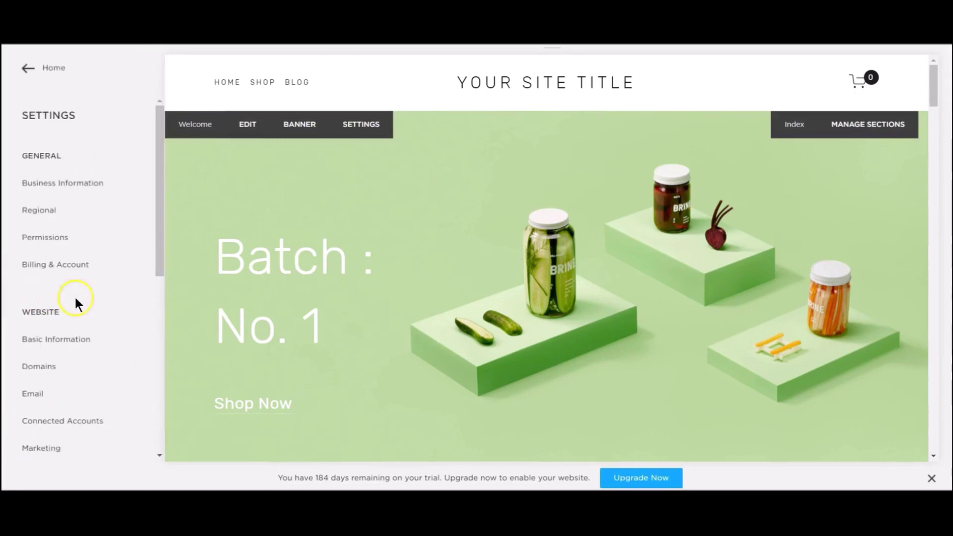
pyautogui.click(41, 367)
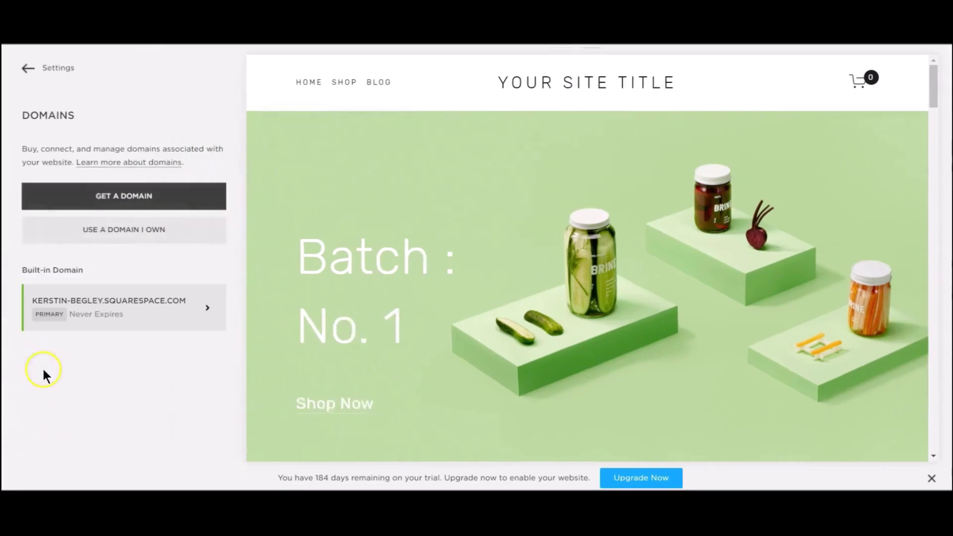
# Try adding the suffix "-at12" to the built-in domain's Site ID, restore the original ID and return to the domain list.
pyautogui.click(128, 314)
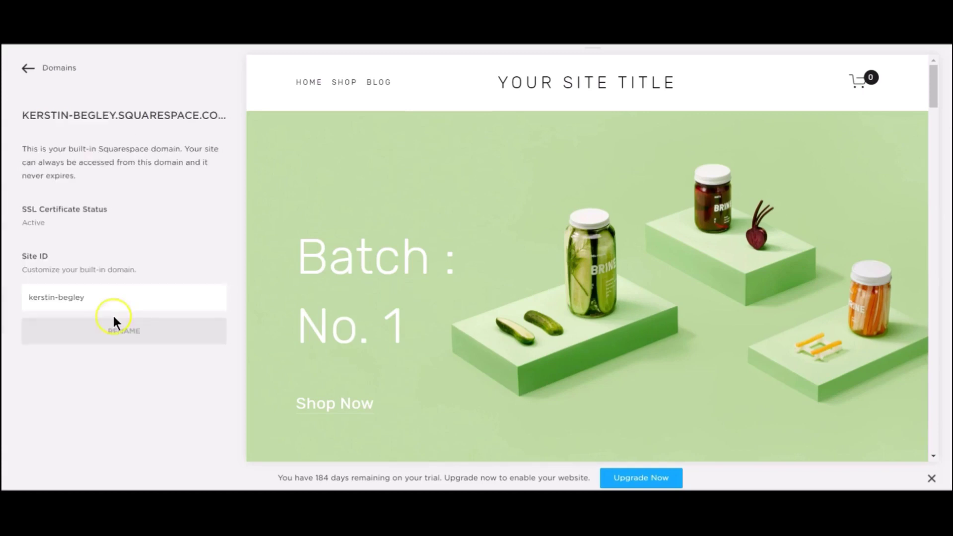
pyautogui.click(106, 298)
pyautogui.write('-at12')
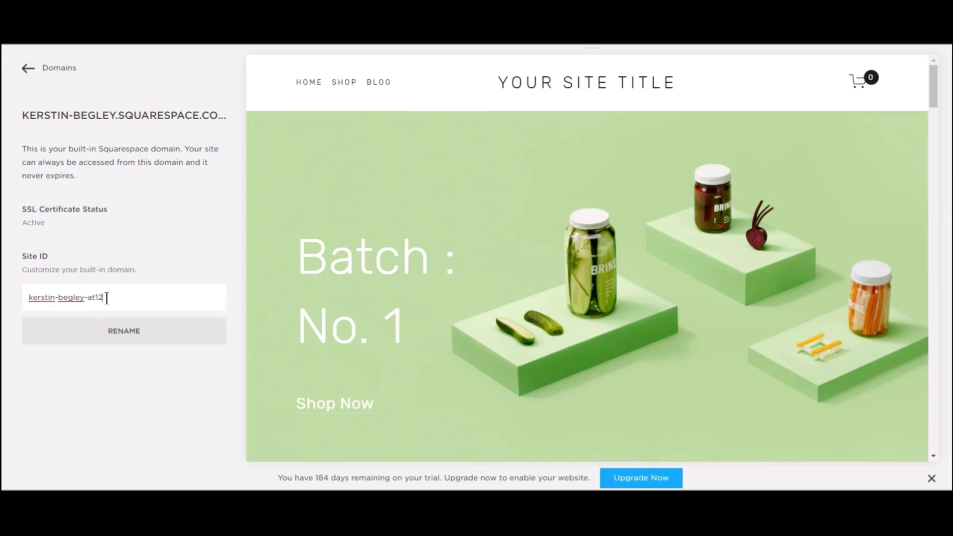
pyautogui.press('BackSpace')
pyautogui.press('BackSpace')
pyautogui.press('BackSpace')
pyautogui.press('BackSpace')
pyautogui.press('BackSpace')
pyautogui.write('f')
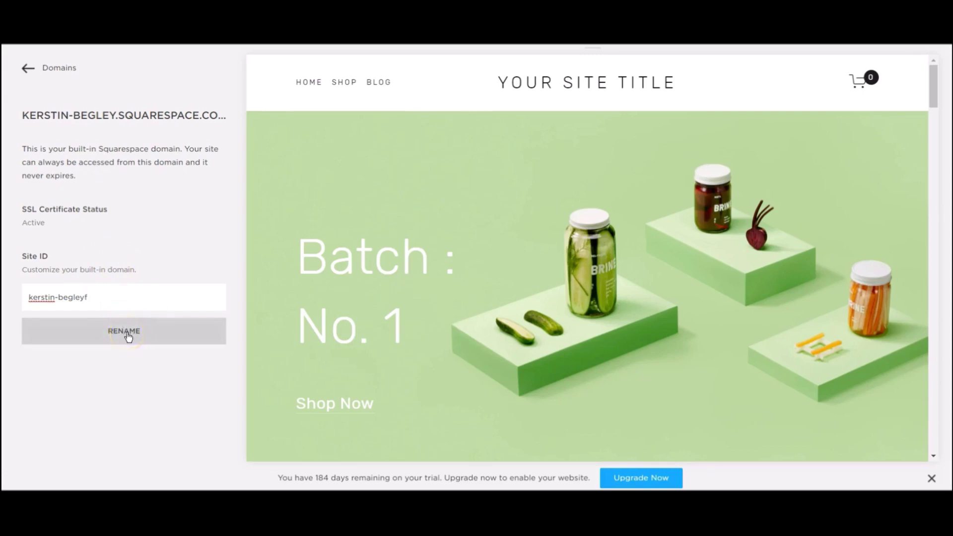
pyautogui.click(122, 301)
pyautogui.press('BackSpace')
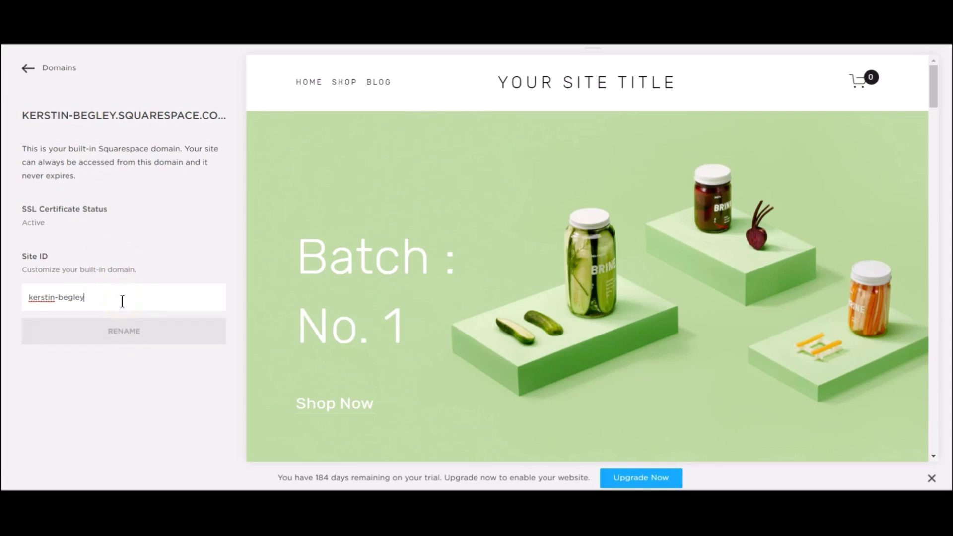
pyautogui.click(22, 68)
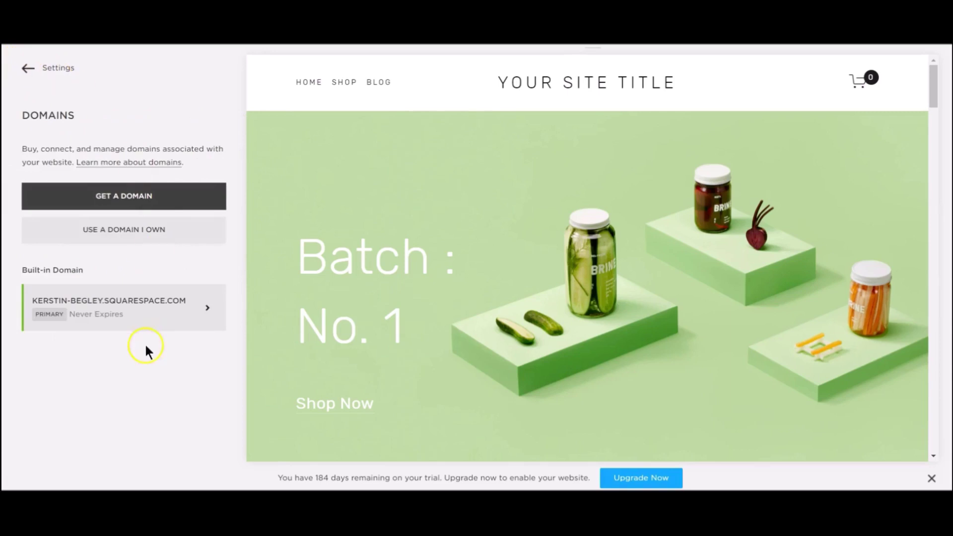
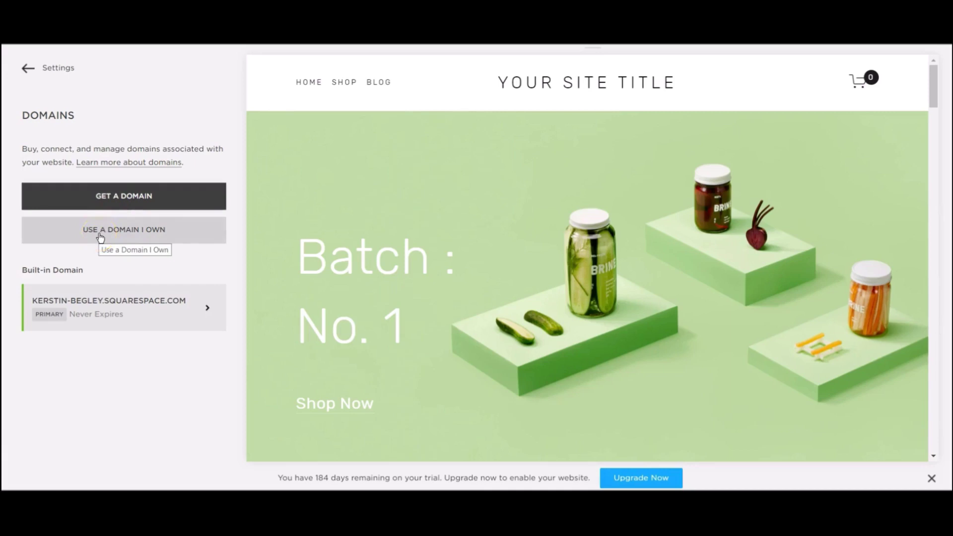
# Enter easypeasywebsitecreations.com as an already owned domain and continue to its transfer and connection options.
pyautogui.click(107, 216)
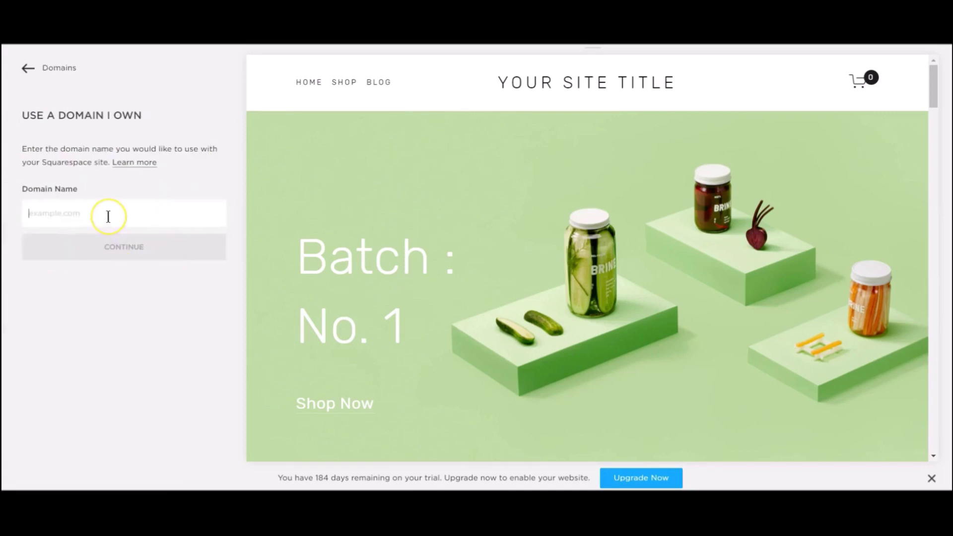
pyautogui.write('easypeasywebsitecrea')
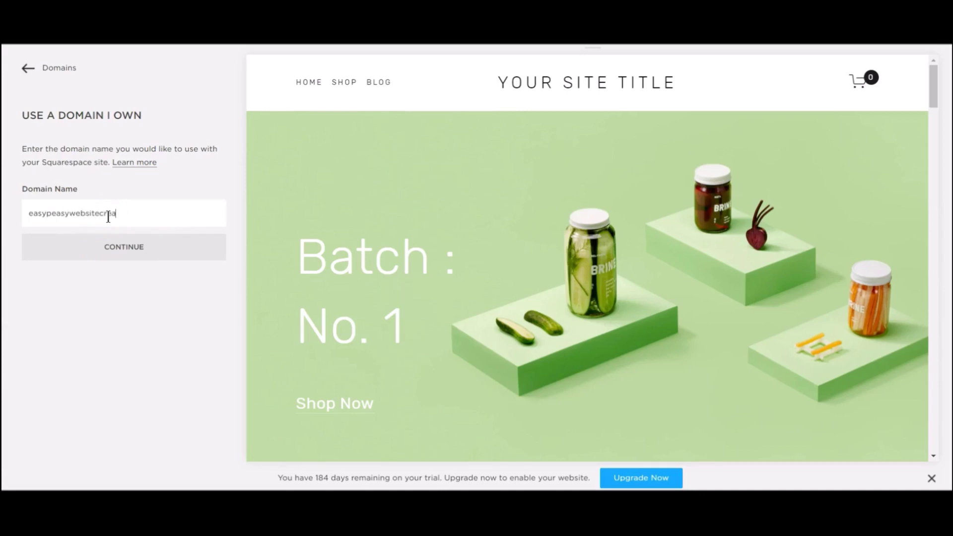
pyautogui.write('tions.com')
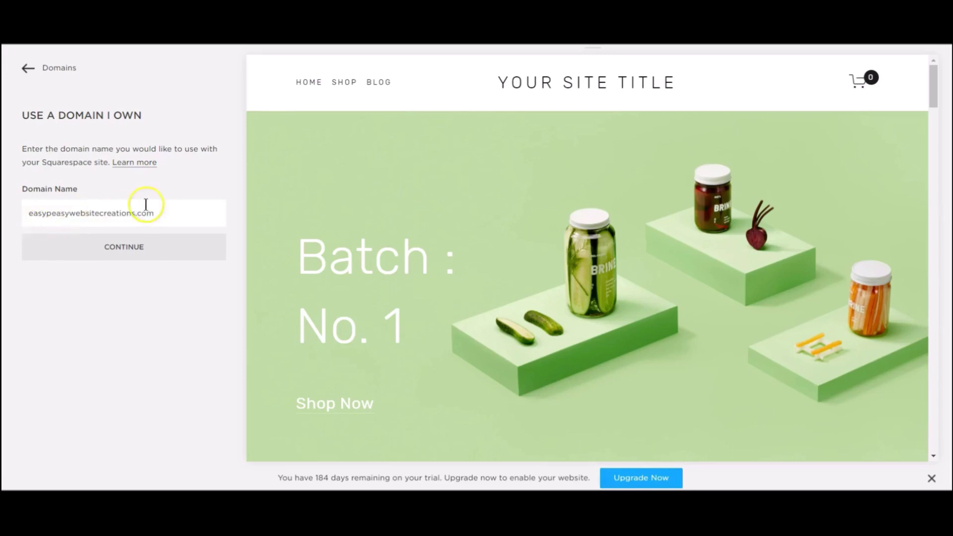
pyautogui.click(120, 252)
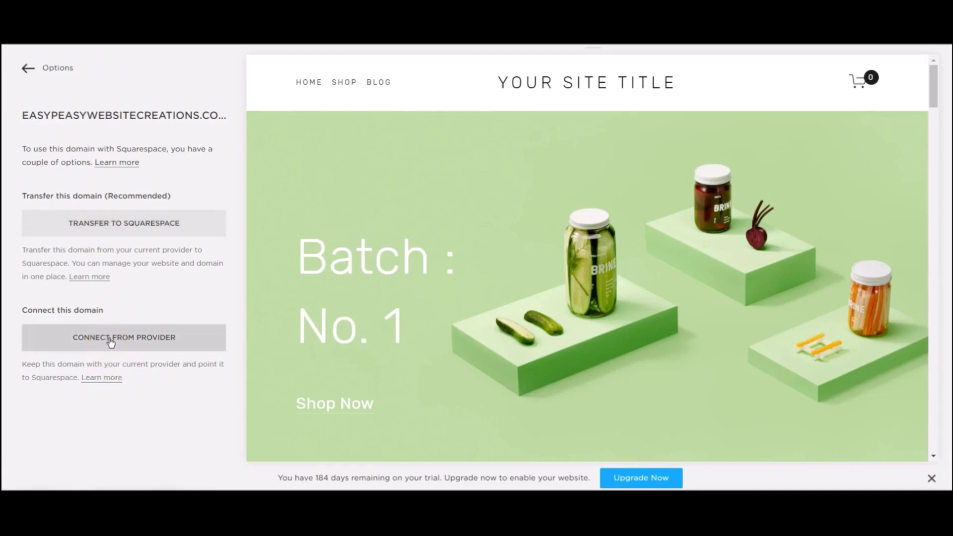
# Connect the domain from its current provider, keeping Other as the provider, and continue to the DNS settings.
pyautogui.click(110, 342)
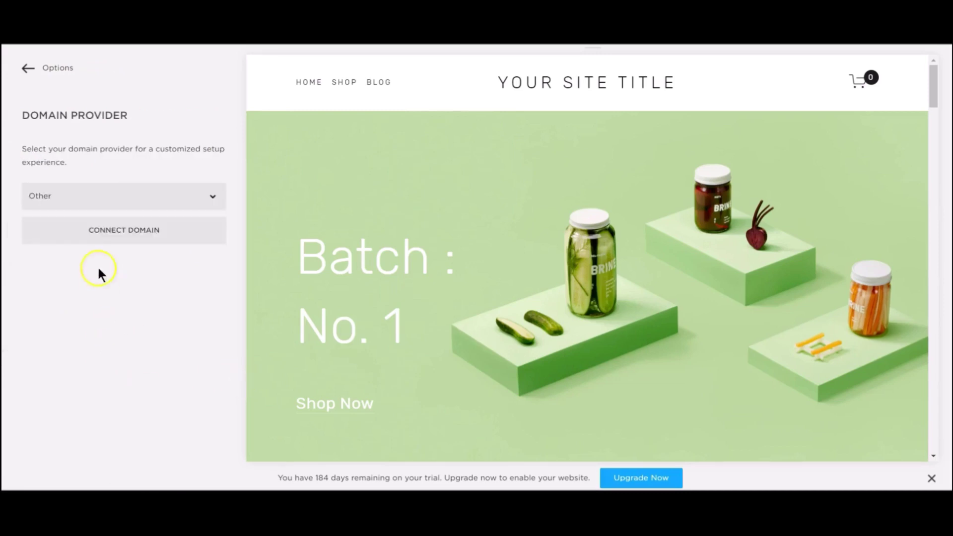
pyautogui.click(212, 199)
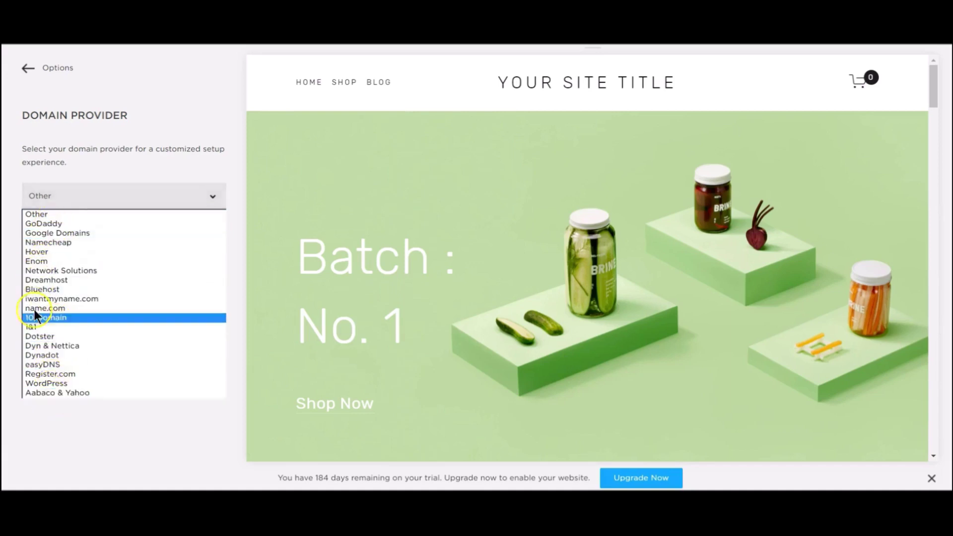
pyautogui.click(64, 446)
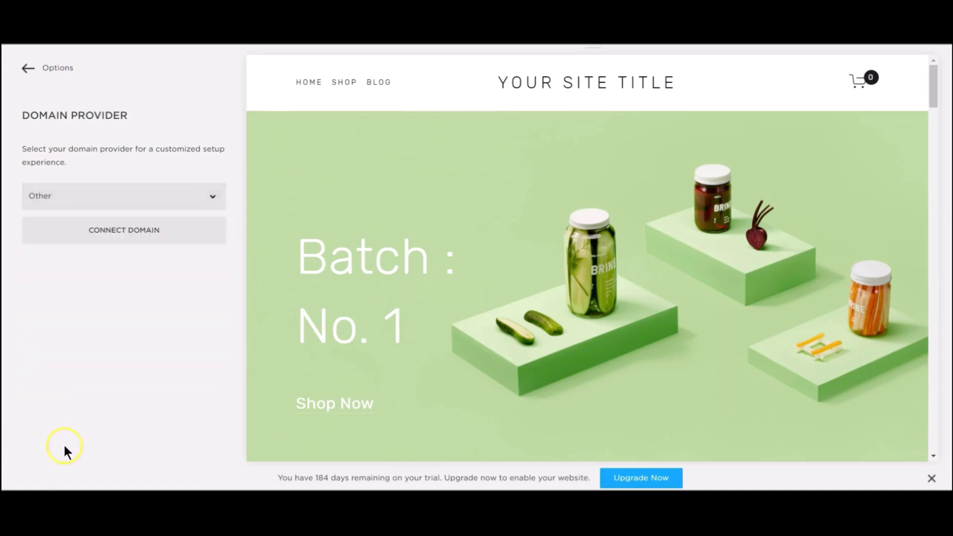
pyautogui.click(111, 246)
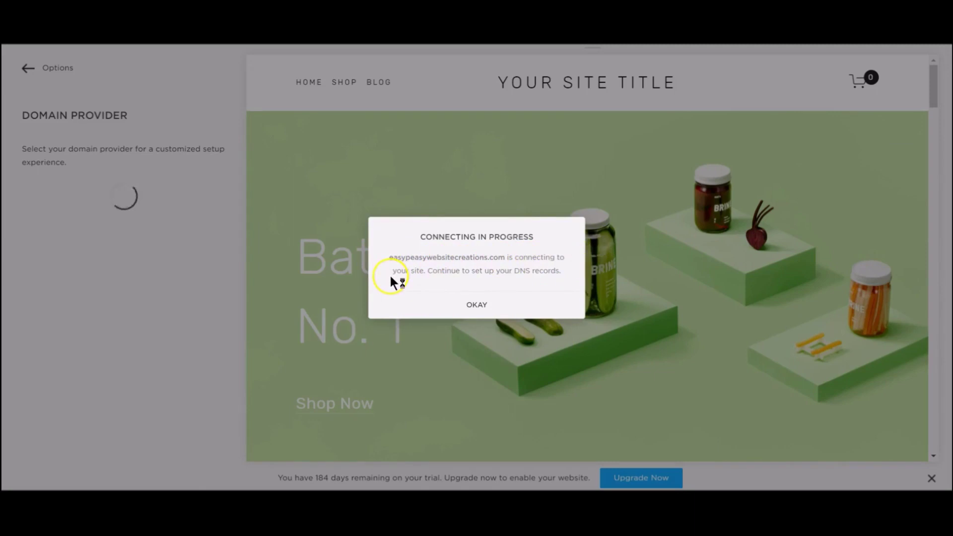
pyautogui.click(474, 305)
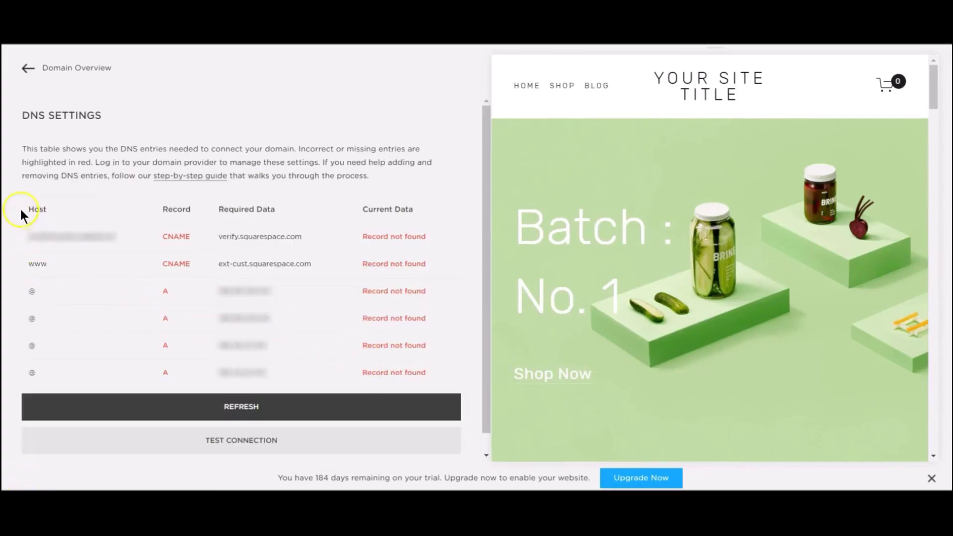
# Copy the full DNS records table into a blank Word document, leaving an empty line above it.
pyautogui.moveTo(21, 204); pyautogui.dragTo(445, 381)
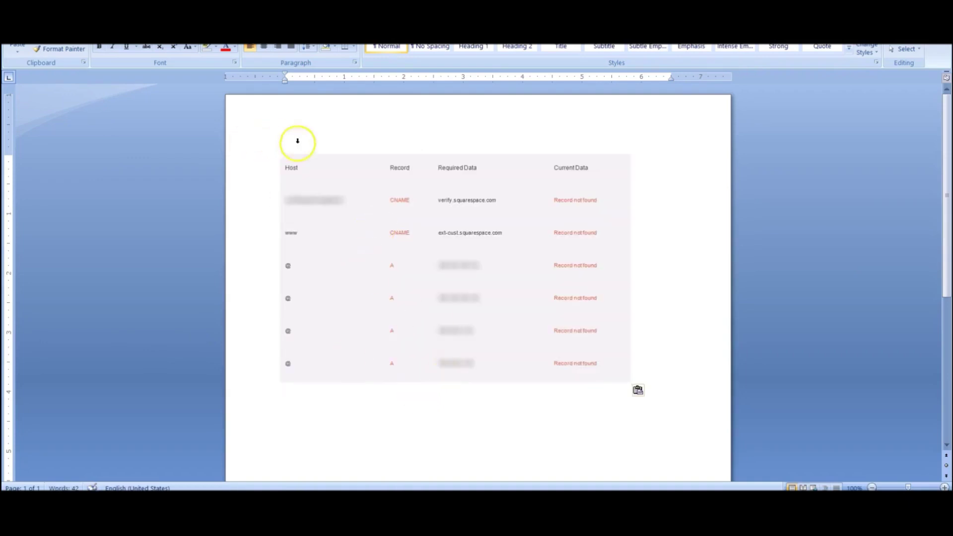
pyautogui.click(317, 145)
pyautogui.click(283, 174)
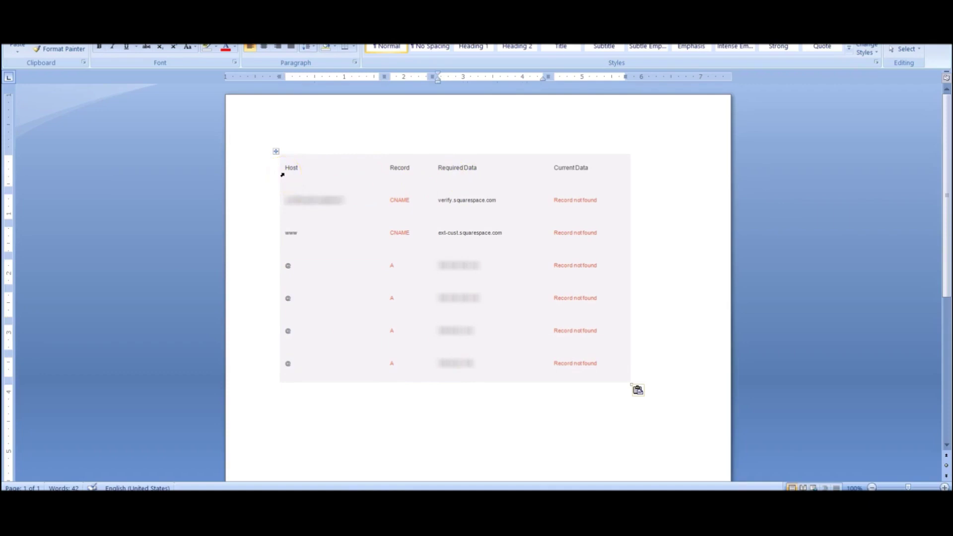
pyautogui.hotkey('ctrl', 'z')
pyautogui.press('Return')
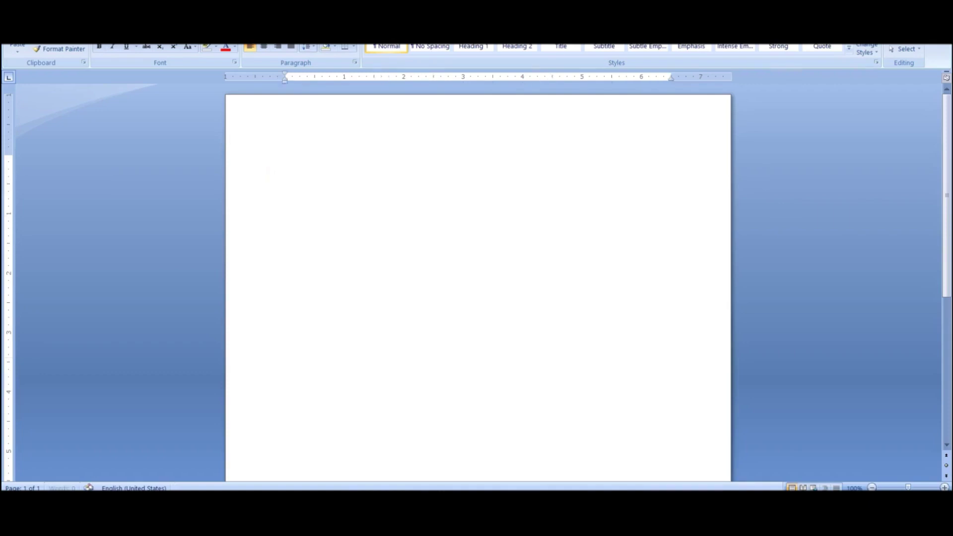
pyautogui.hotkey('ctrl', 'v')
# Write "Can you please connect my domain name DNS to Squarespace." above the pasted DNS table.
pyautogui.click(309, 152)
pyautogui.write('C')
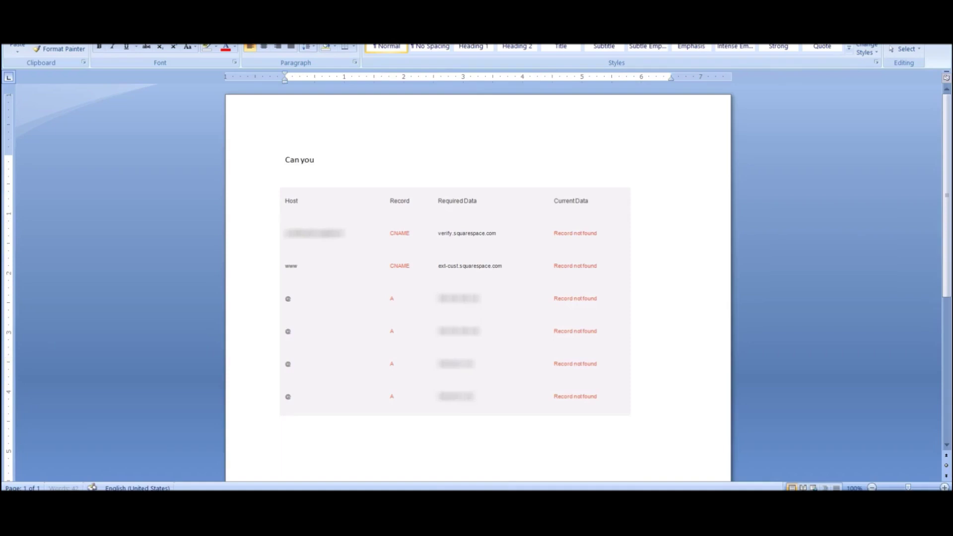
pyautogui.write('an you please connen')
pyautogui.press('BackSpace')
pyautogui.write('ct my DNS')
pyautogui.press('BackSpace')
pyautogui.write('S to Squarspace.')
pyautogui.click(388, 157)
pyautogui.write('domain name')
pyautogui.click(484, 159)
pyautogui.write('e')
pyautogui.press('End')
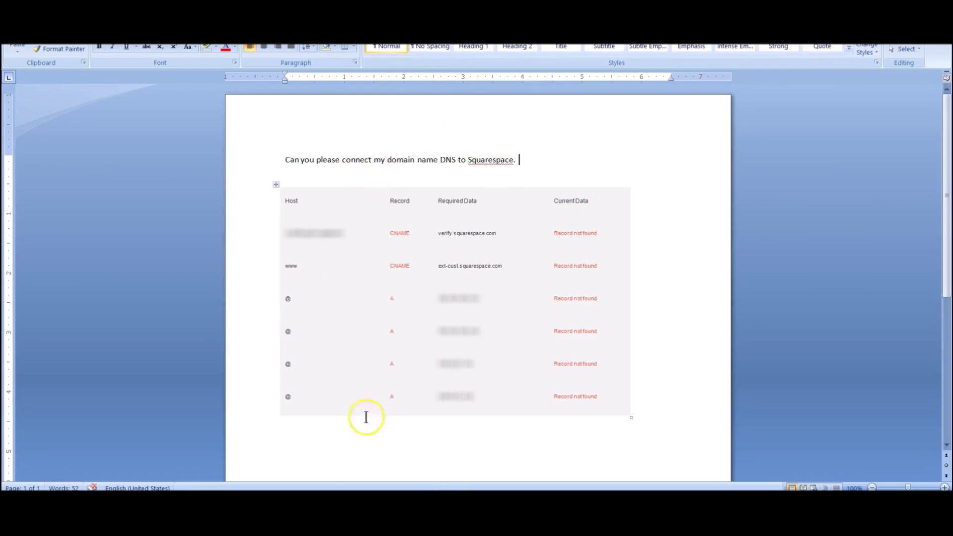
# Switch back to Squarespace, deselect the DNS table and refresh the status of its records.
pyautogui.hotkey('alt', 'Tab')
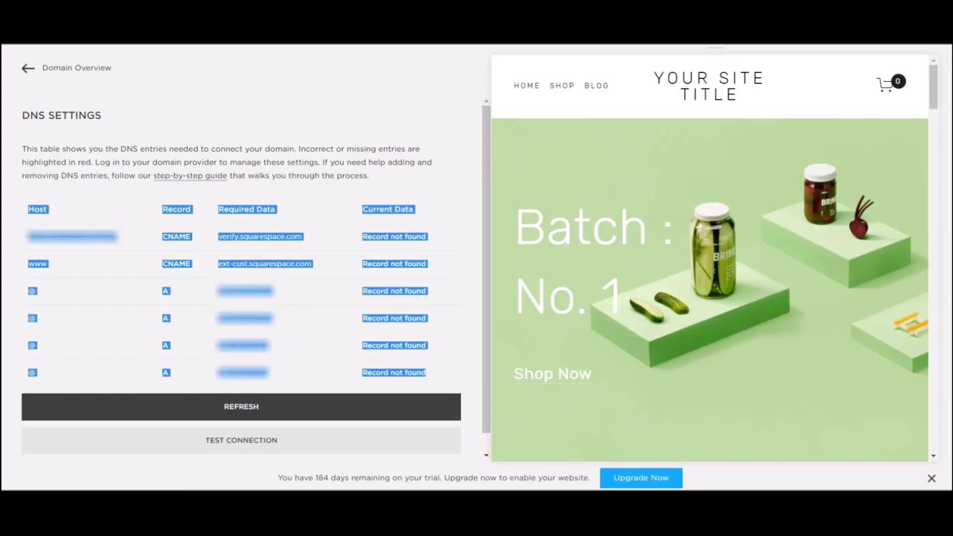
pyautogui.click(368, 175)
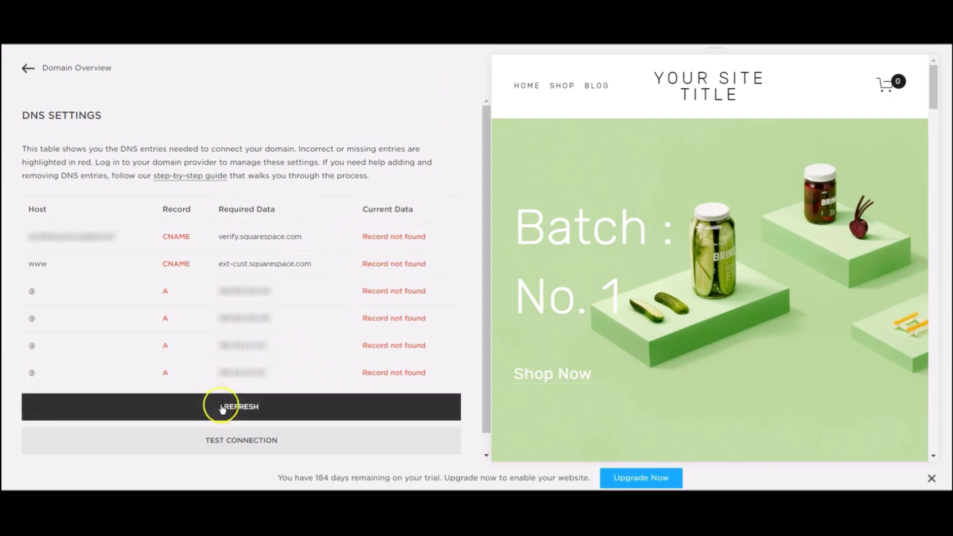
pyautogui.click(243, 404)
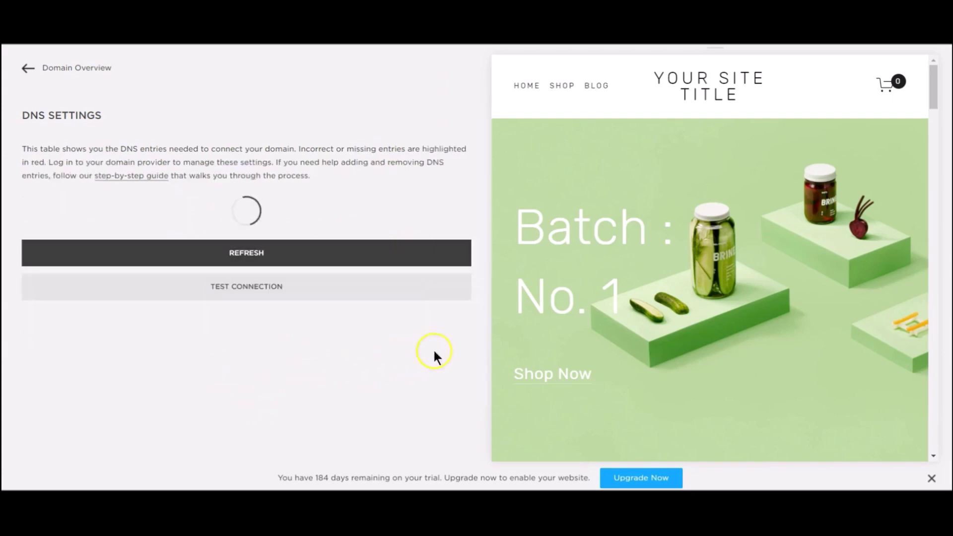